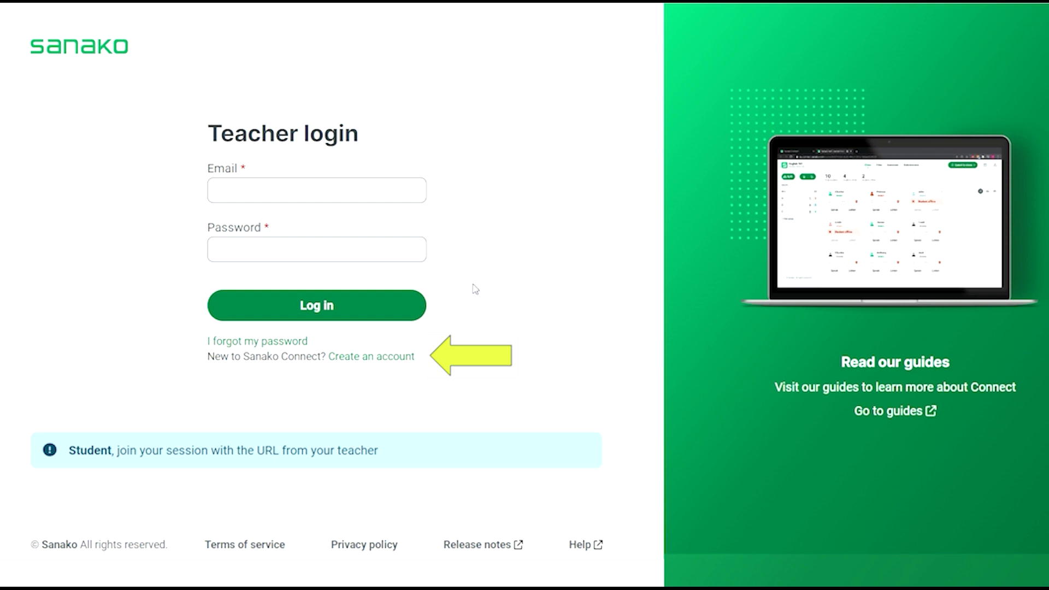
# Follow the 'Create an account' link from the Teacher login page to the token-requiring sign-up form.
pyautogui.click(381, 359)
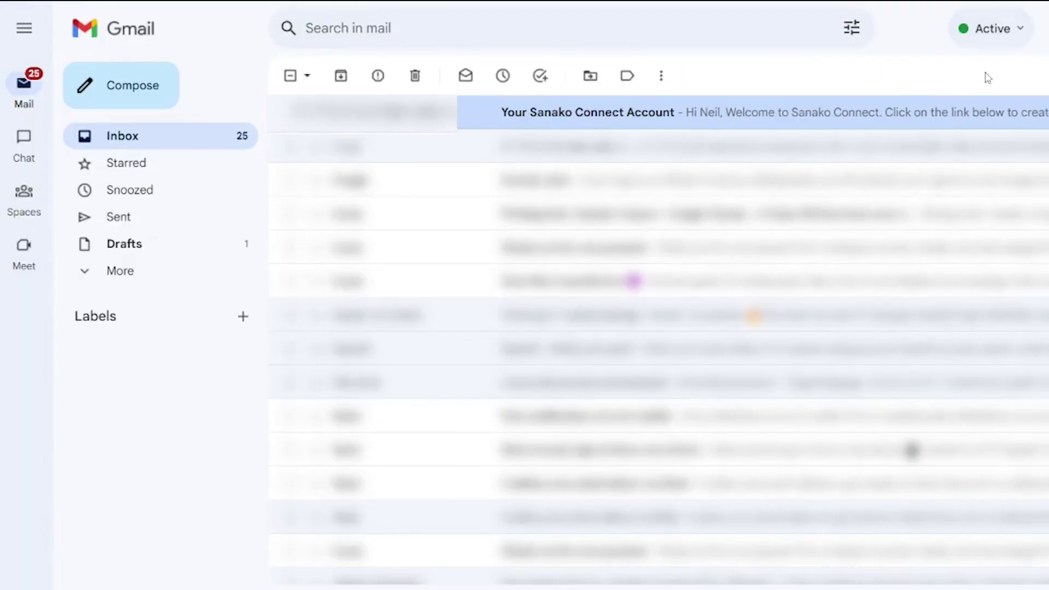
# Open the 'Your Sanako Connect Account' welcome email in the Gmail inbox.
pyautogui.click(650, 115)
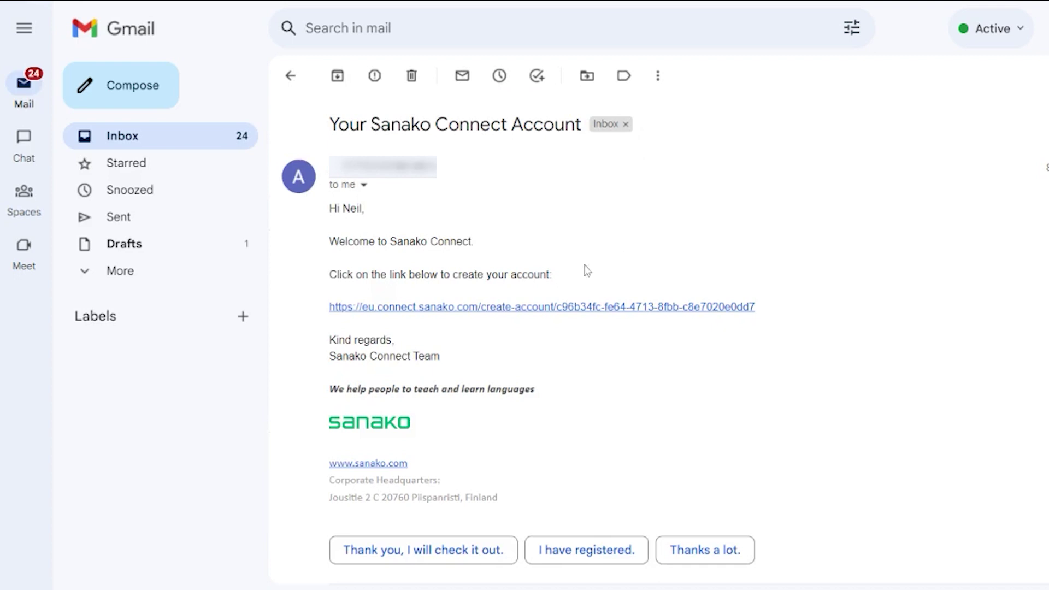
# Follow the email's create-account link to the EU-server form with name, email and password fields.
pyautogui.click(485, 310)
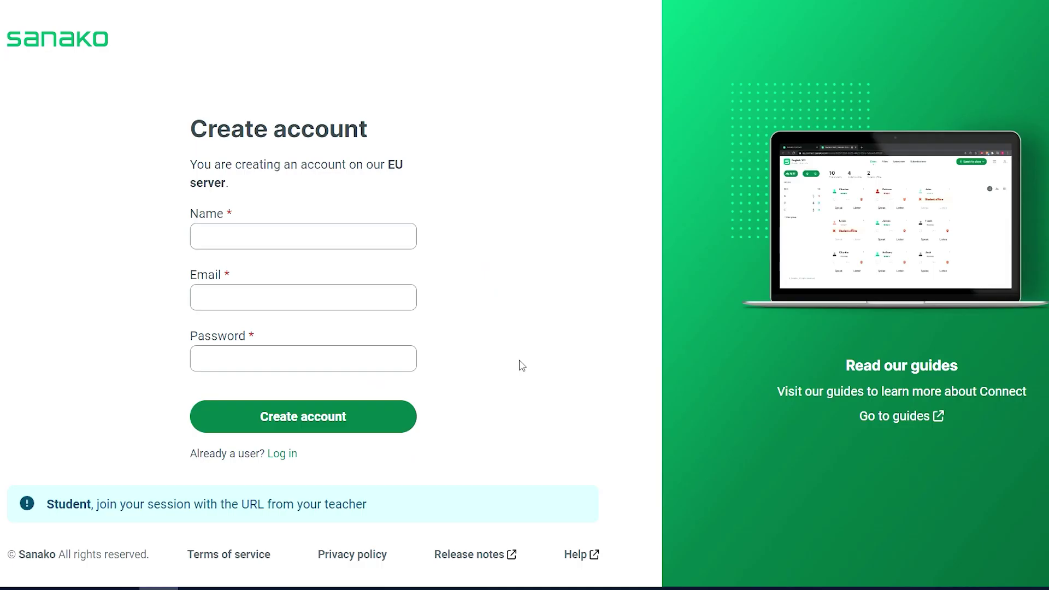